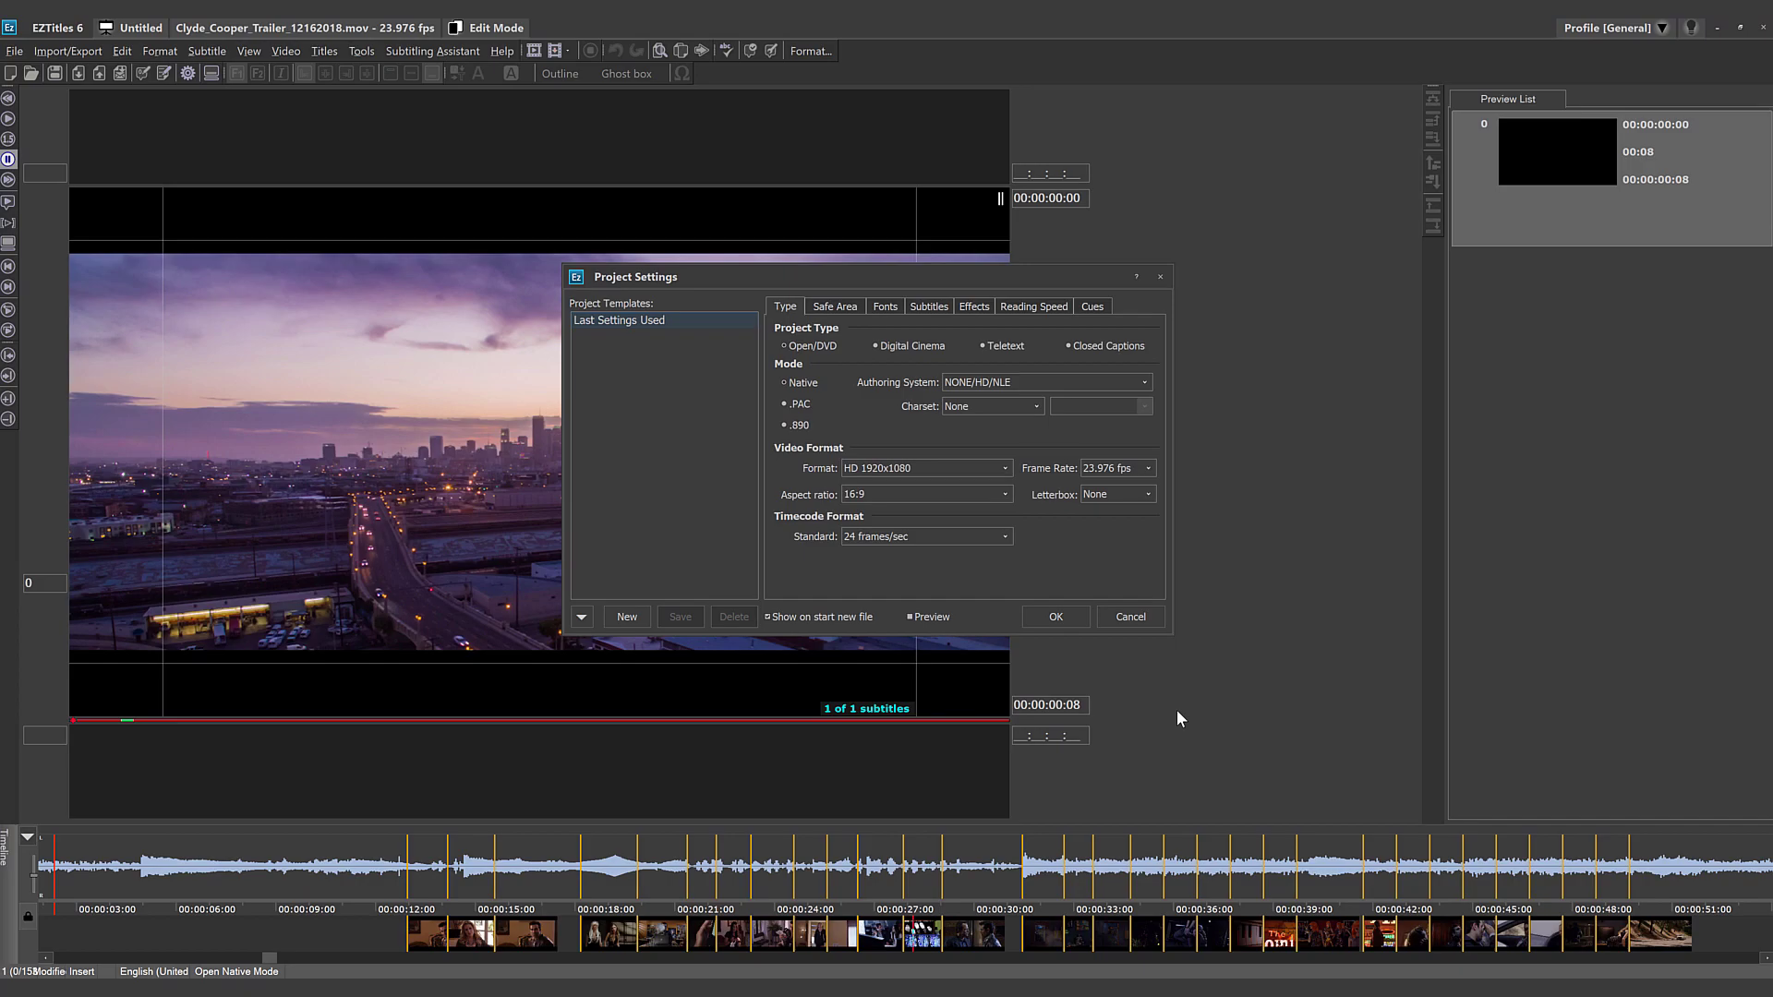
# Accept the project settings and run Subtitling Assistant audio analysis on the trailer, approving the charge.
pyautogui.click(1054, 616)
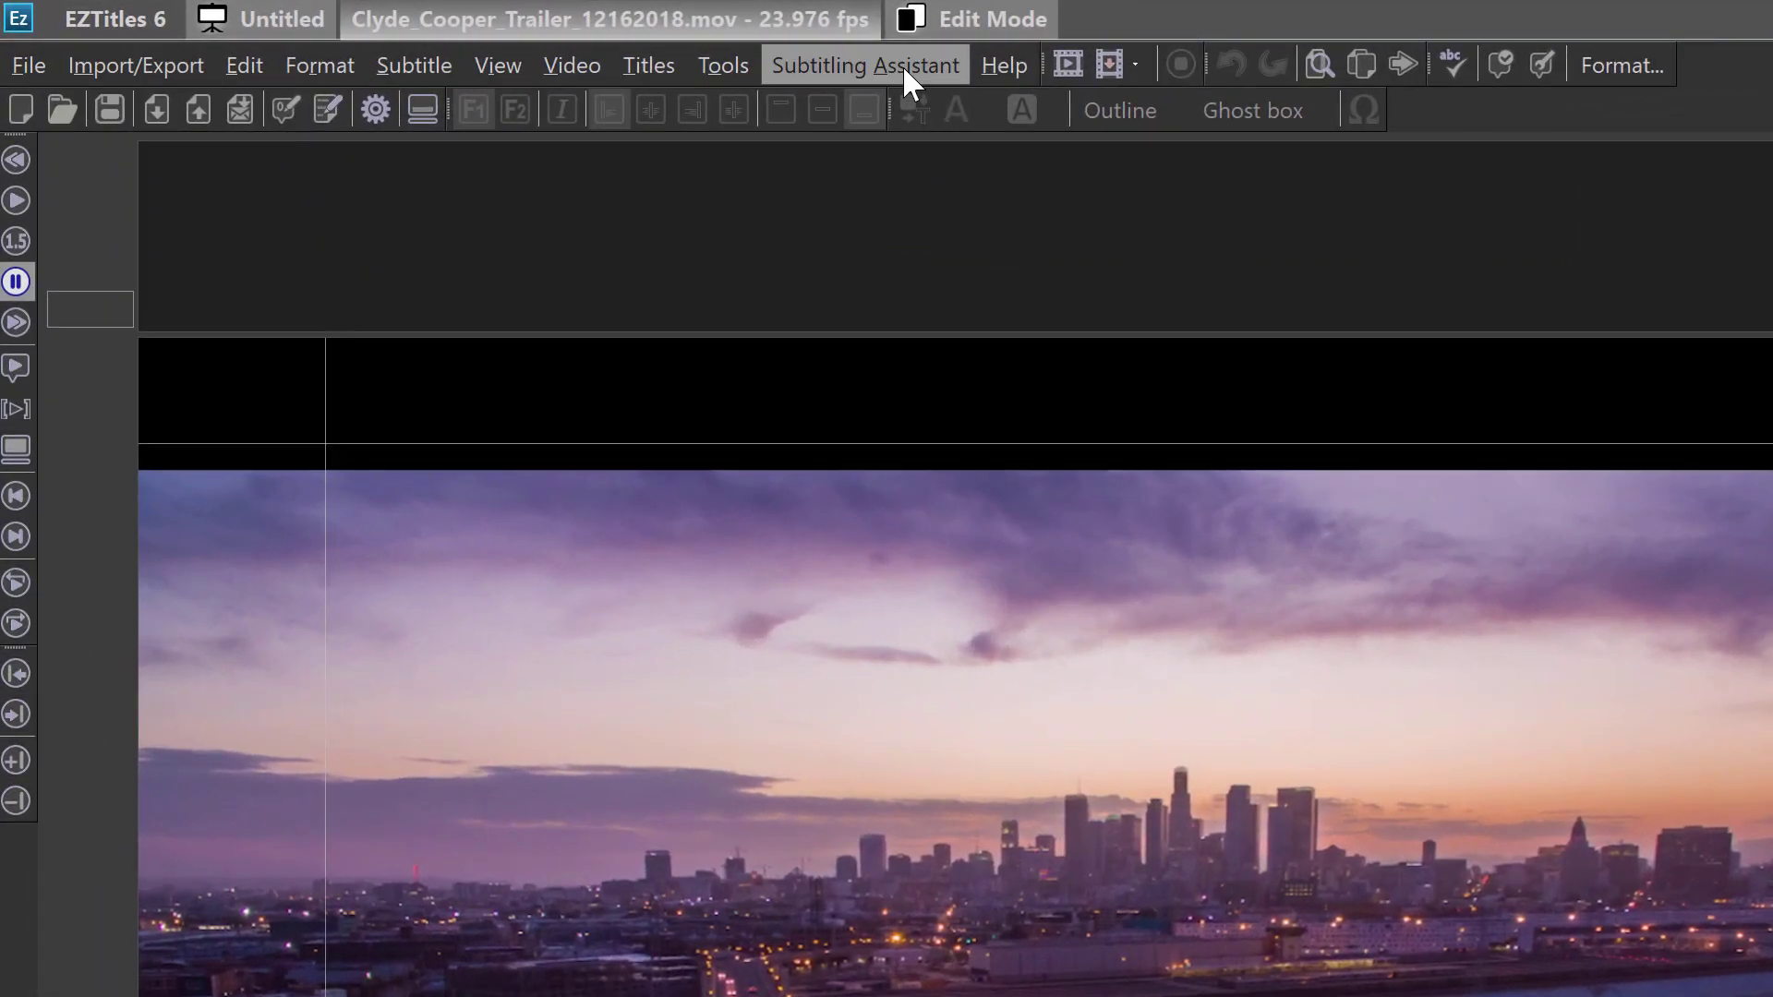
pyautogui.click(902, 65)
pyautogui.click(921, 113)
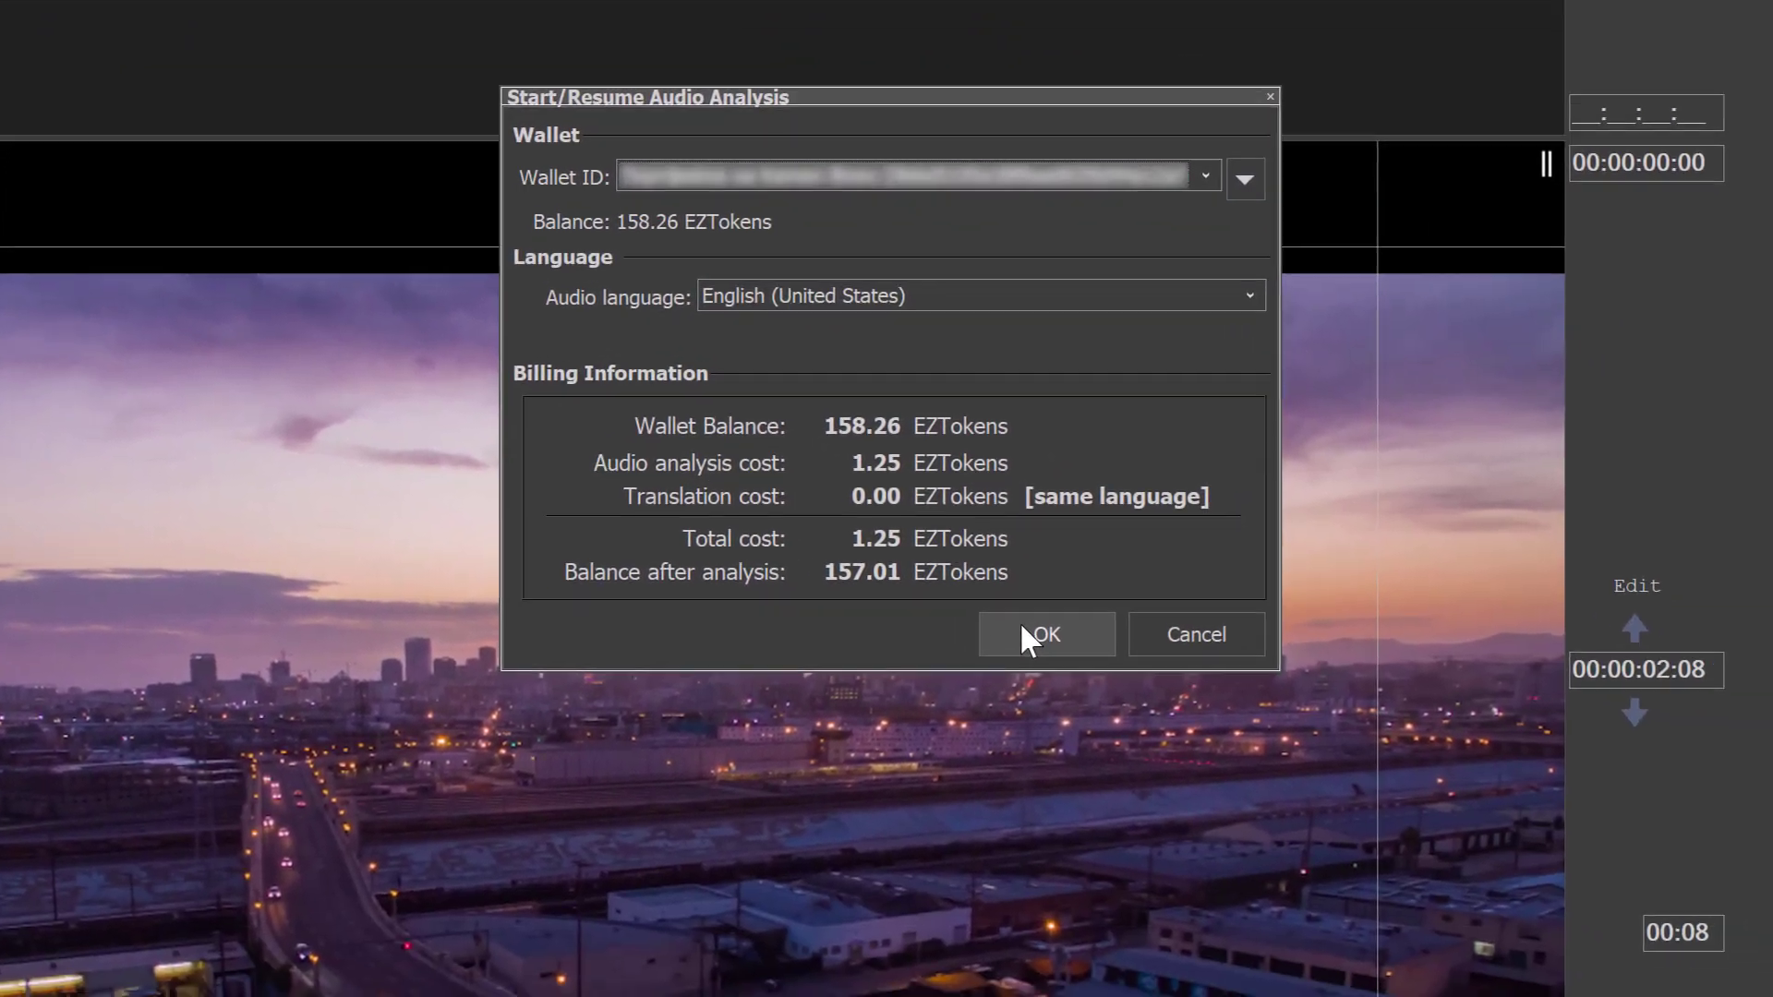
pyautogui.click(1029, 634)
pyautogui.click(1184, 800)
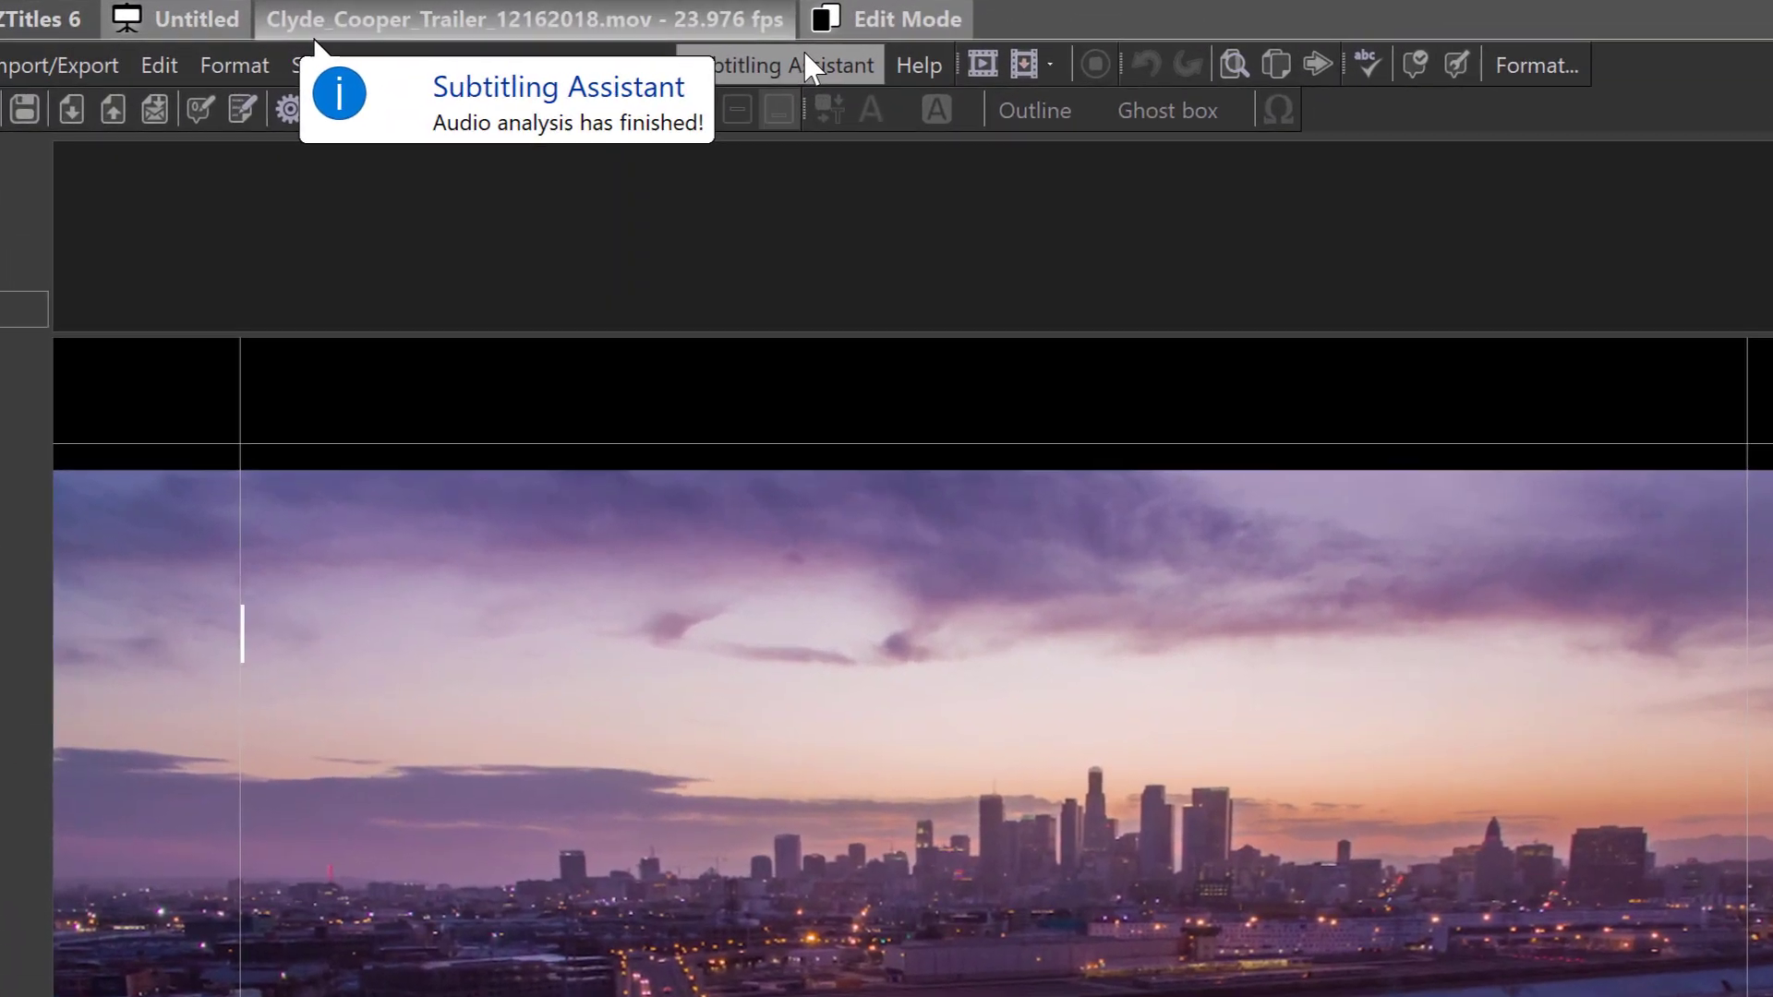
# Generate nine English subtitles from the analysed speech and switch to Preview Mode.
pyautogui.click(801, 66)
pyautogui.click(831, 195)
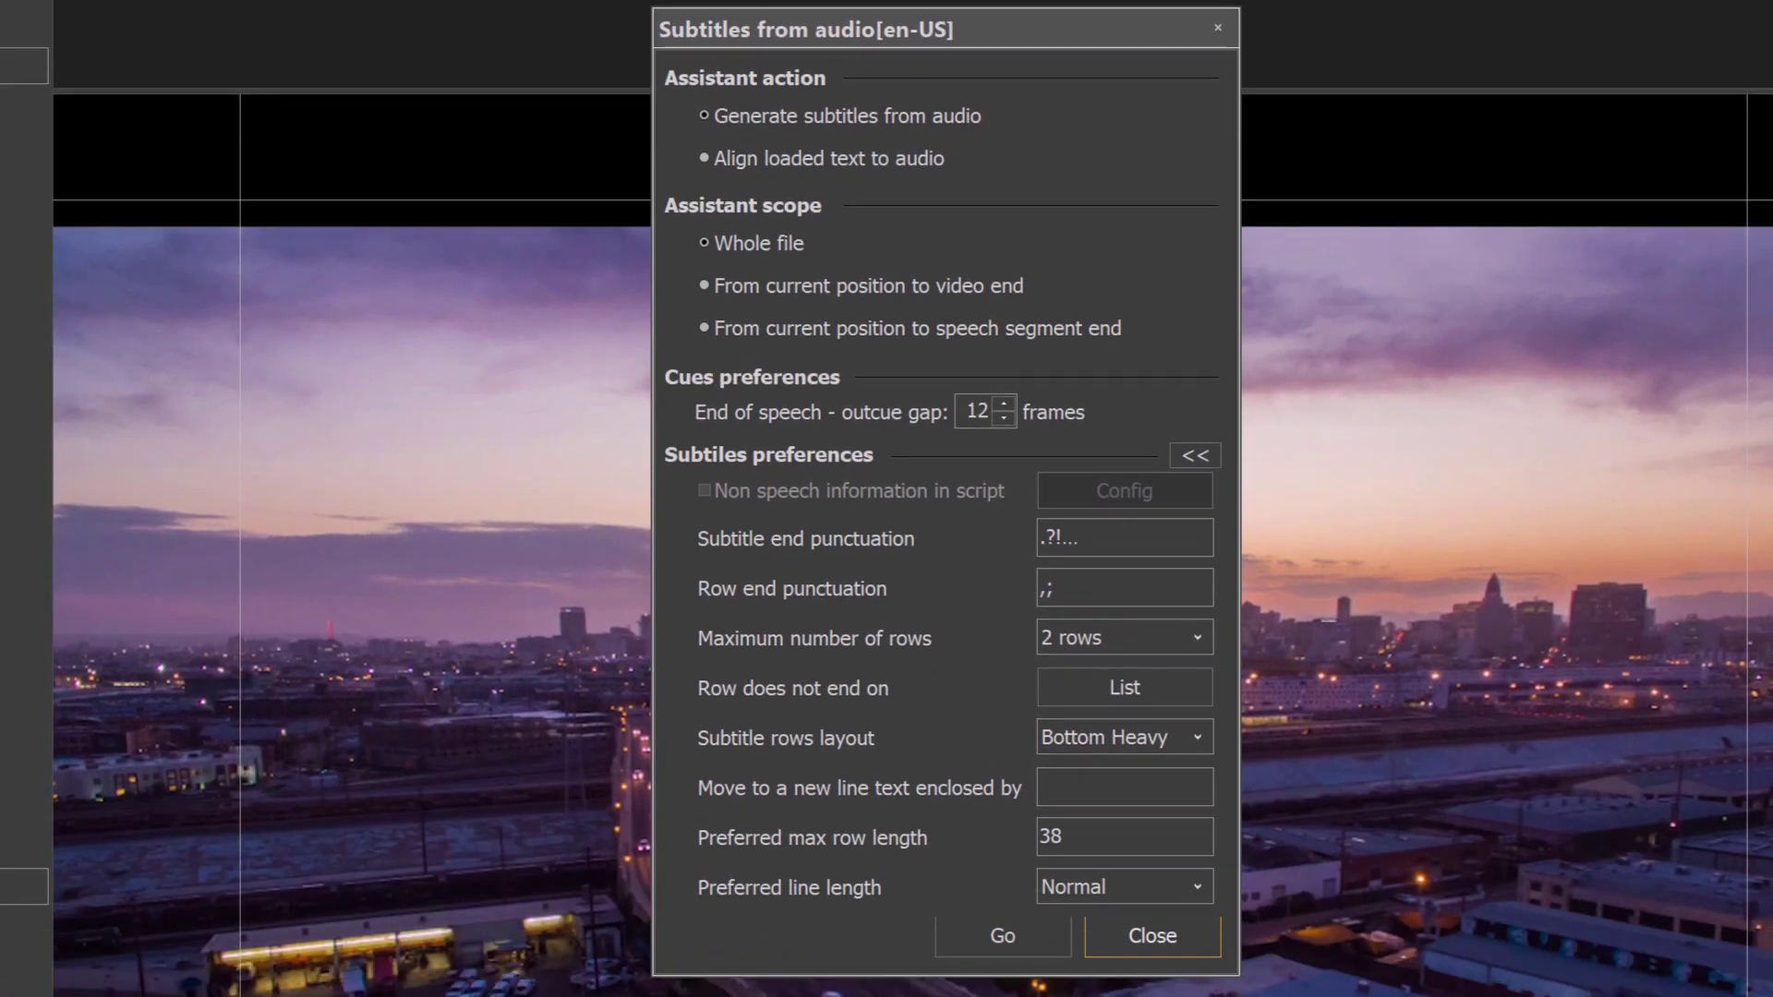
pyautogui.click(1137, 637)
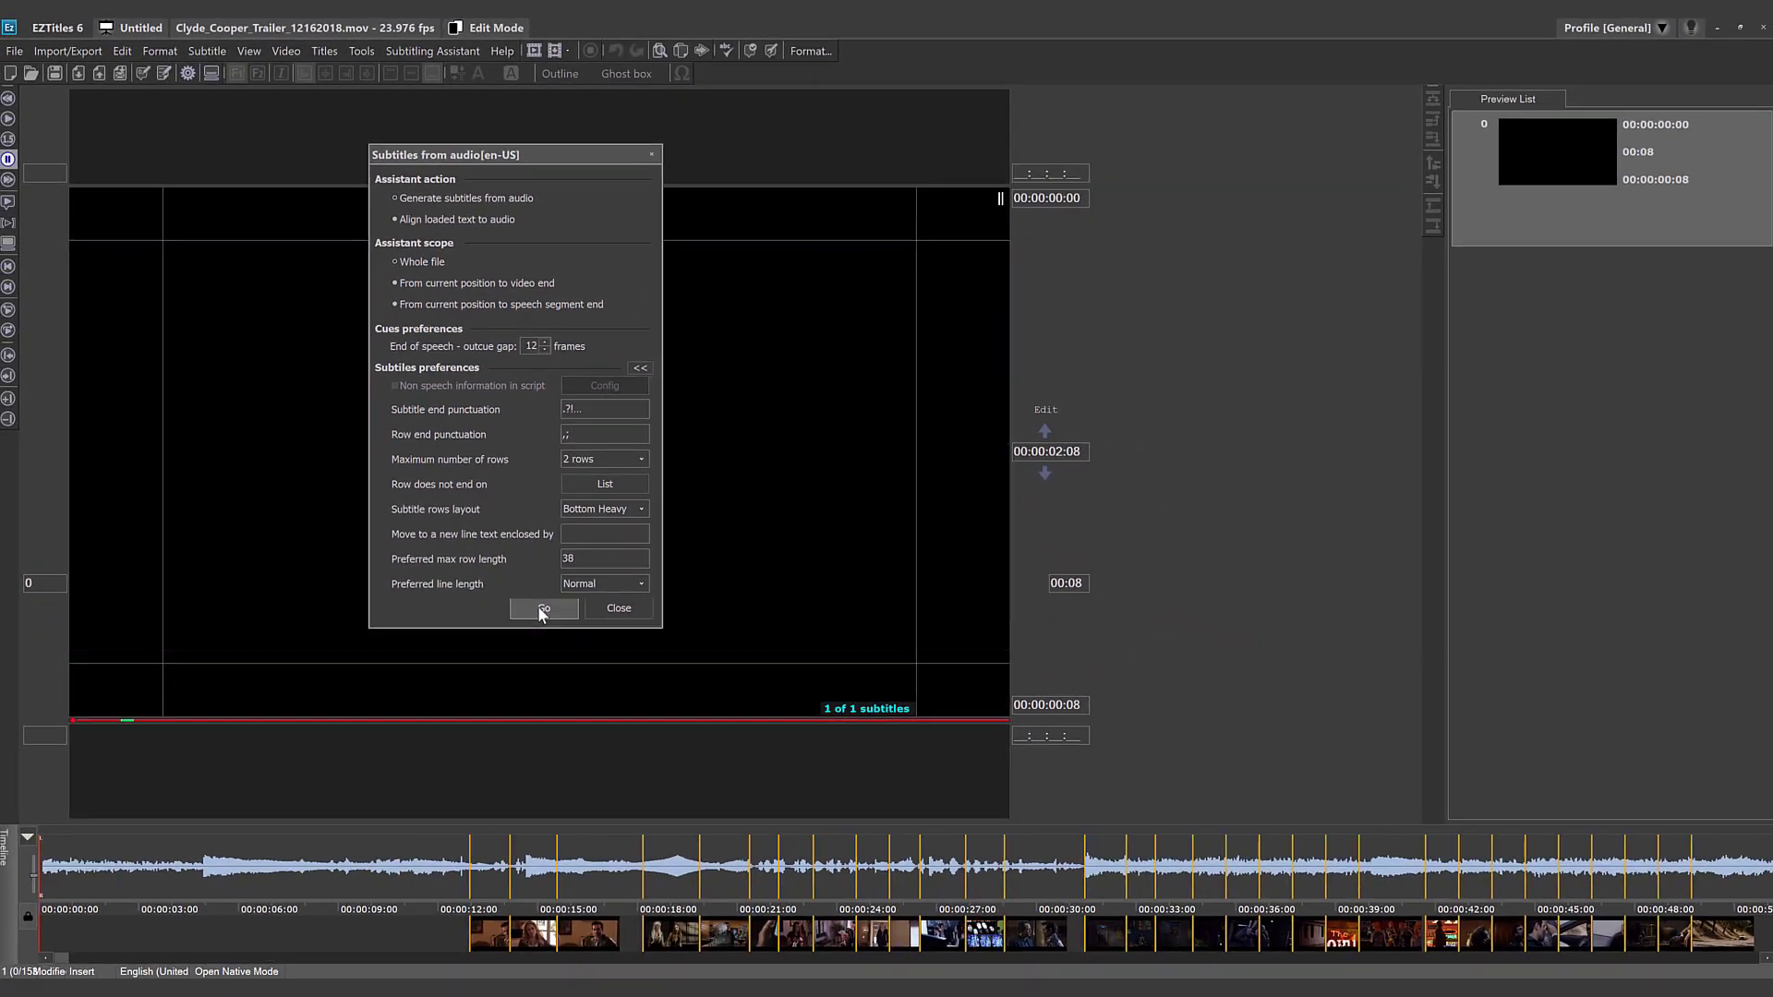
pyautogui.click(1003, 936)
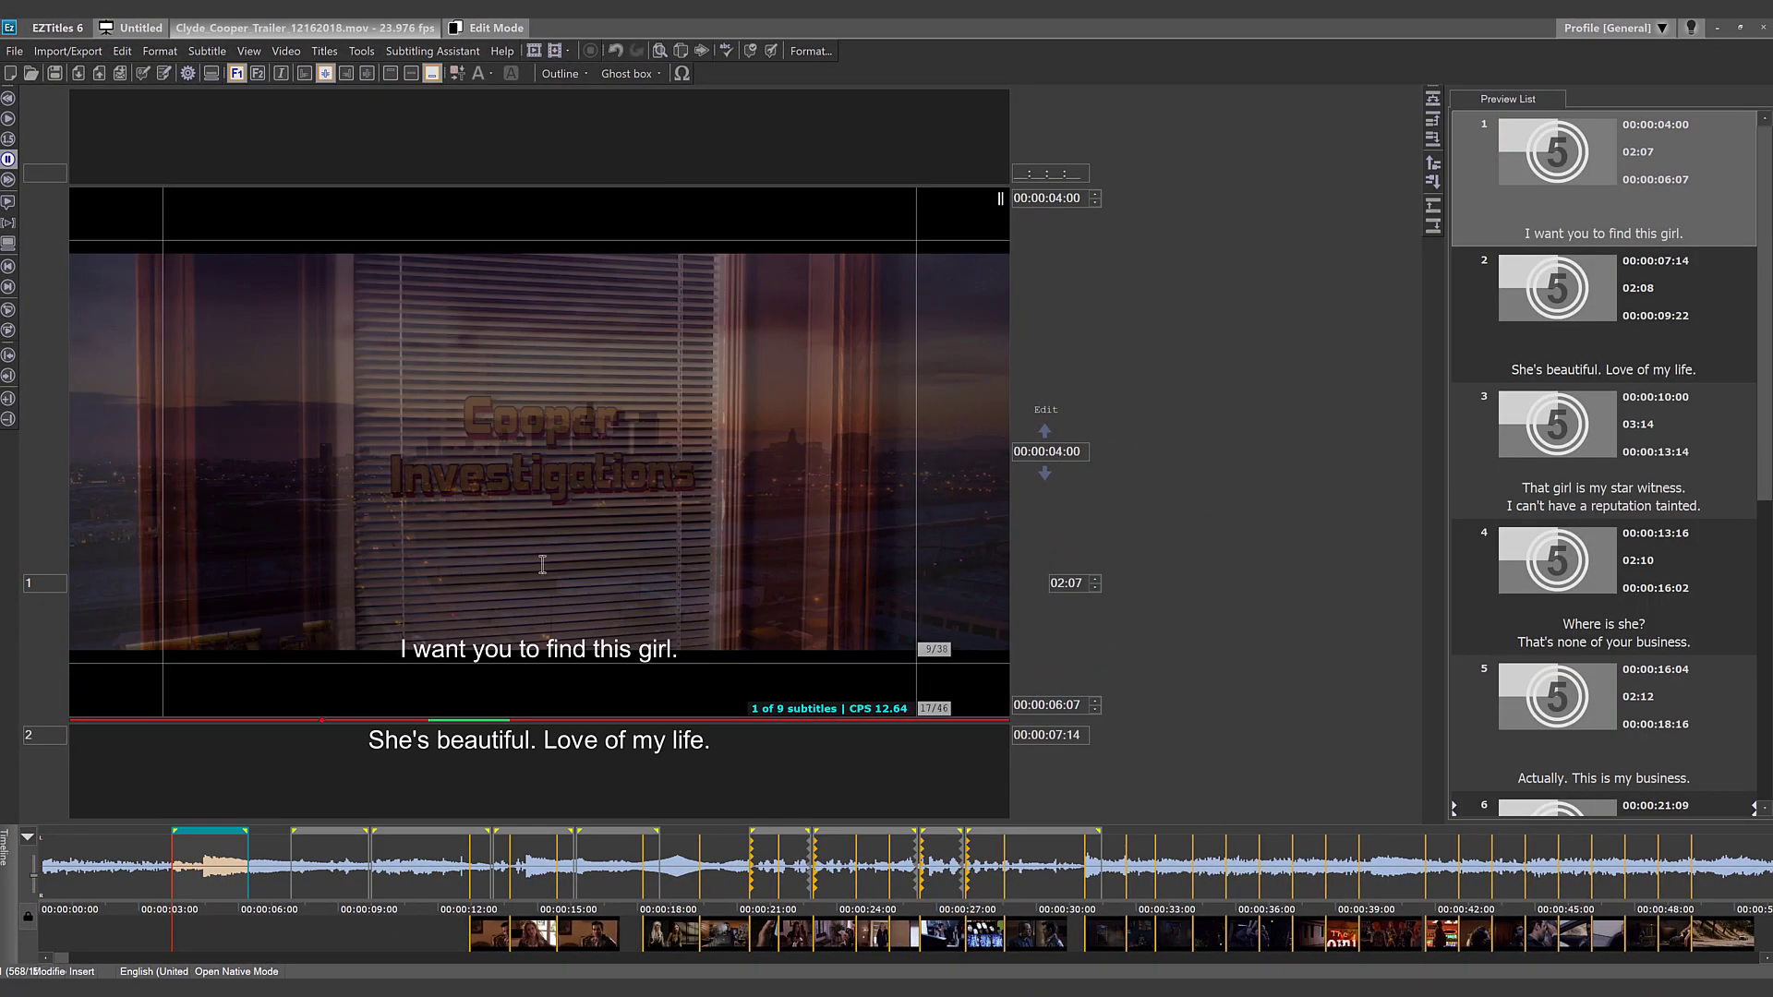
pyautogui.click(494, 28)
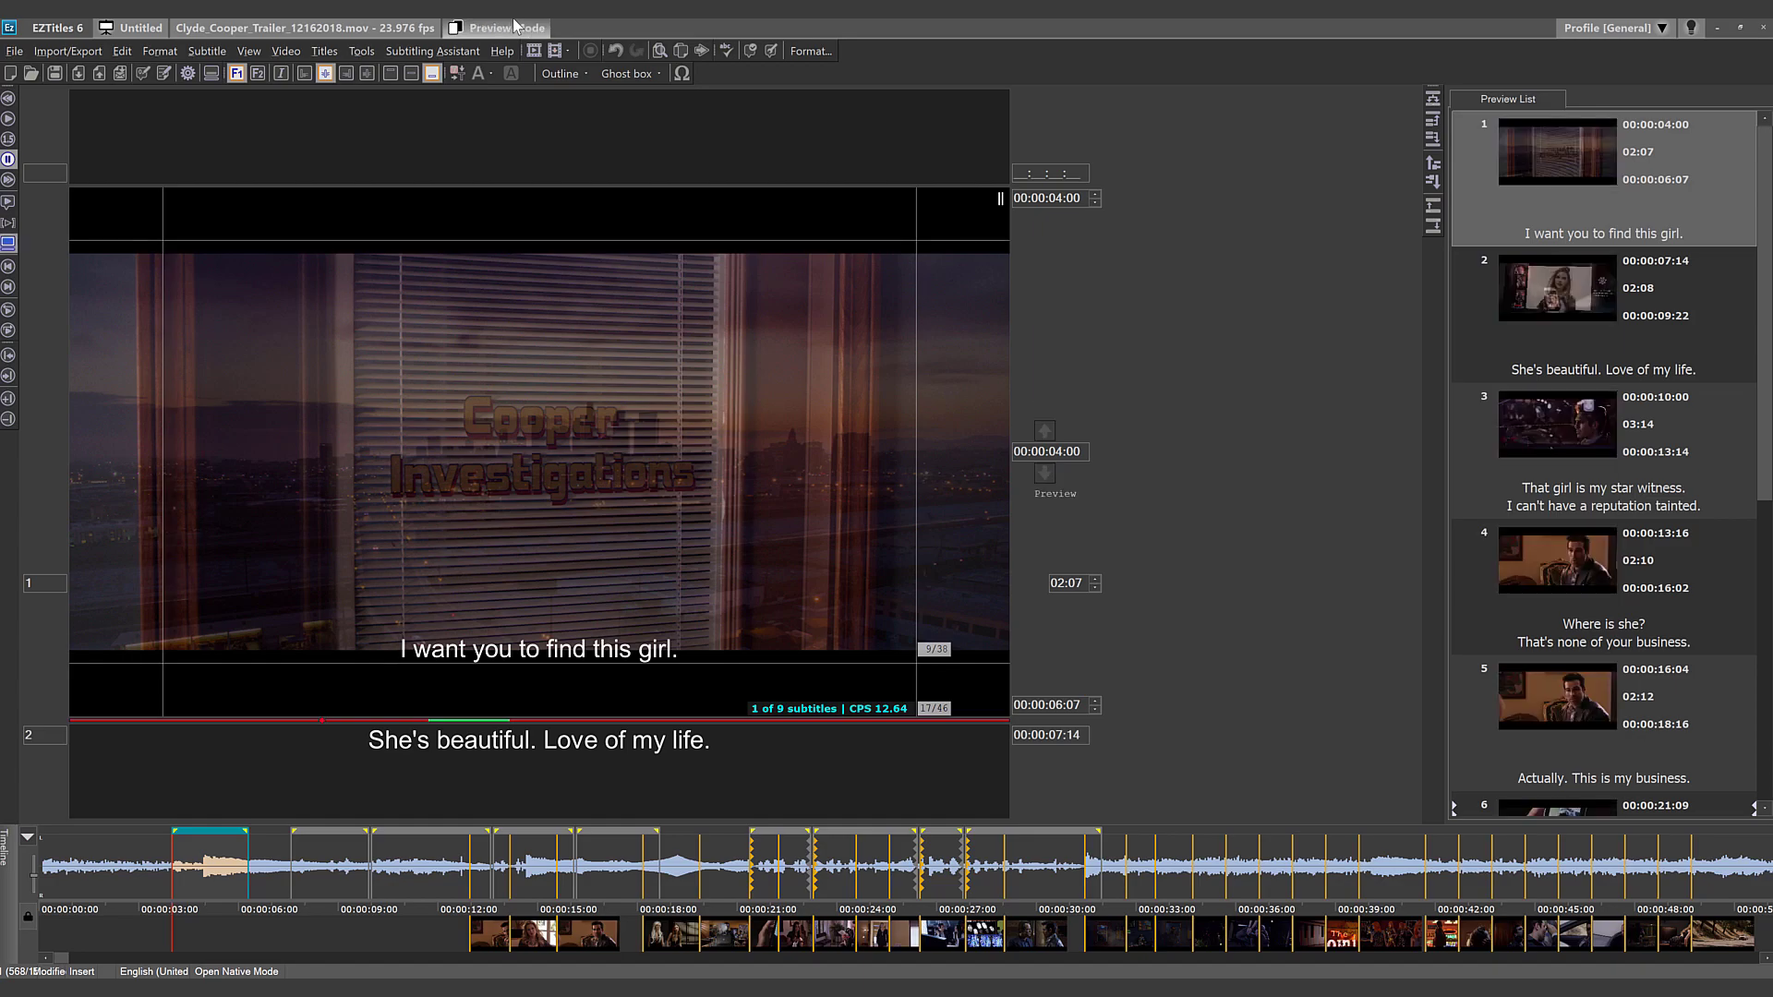